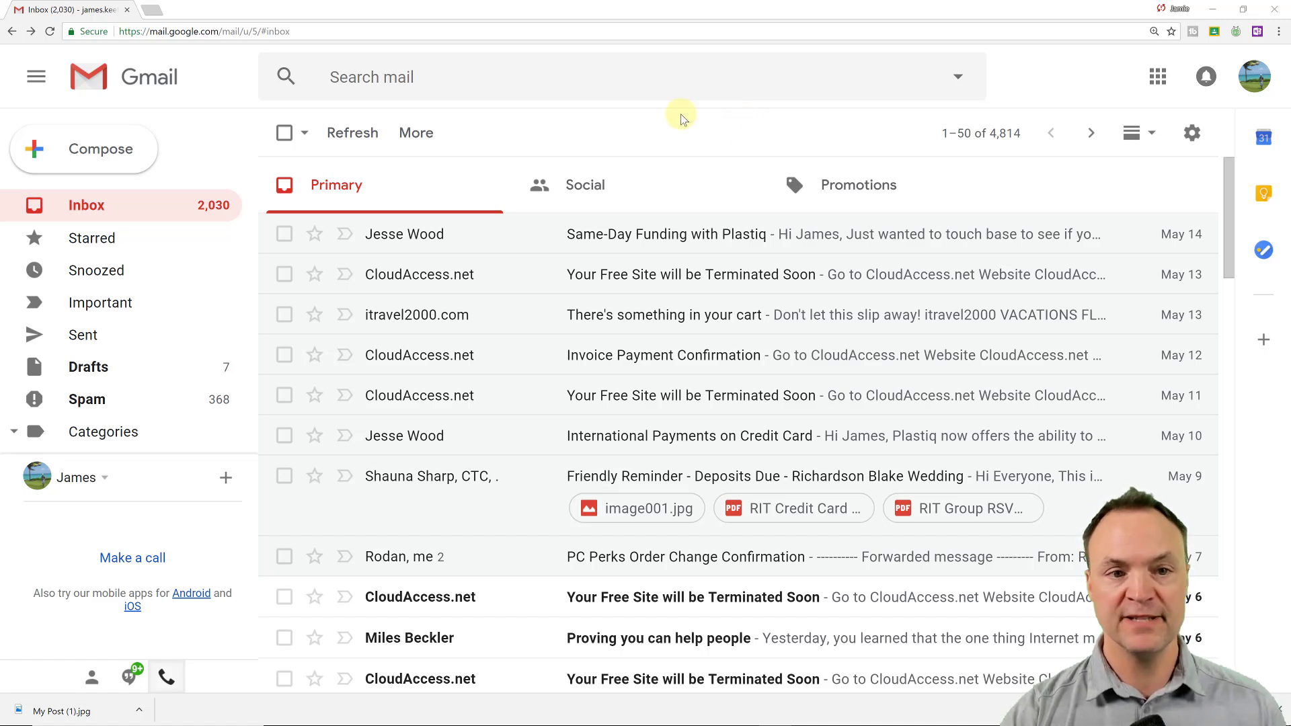
# Discard an unwritten new message, then drag the Contacts tile higher in the Google apps list
pyautogui.click(165, 160)
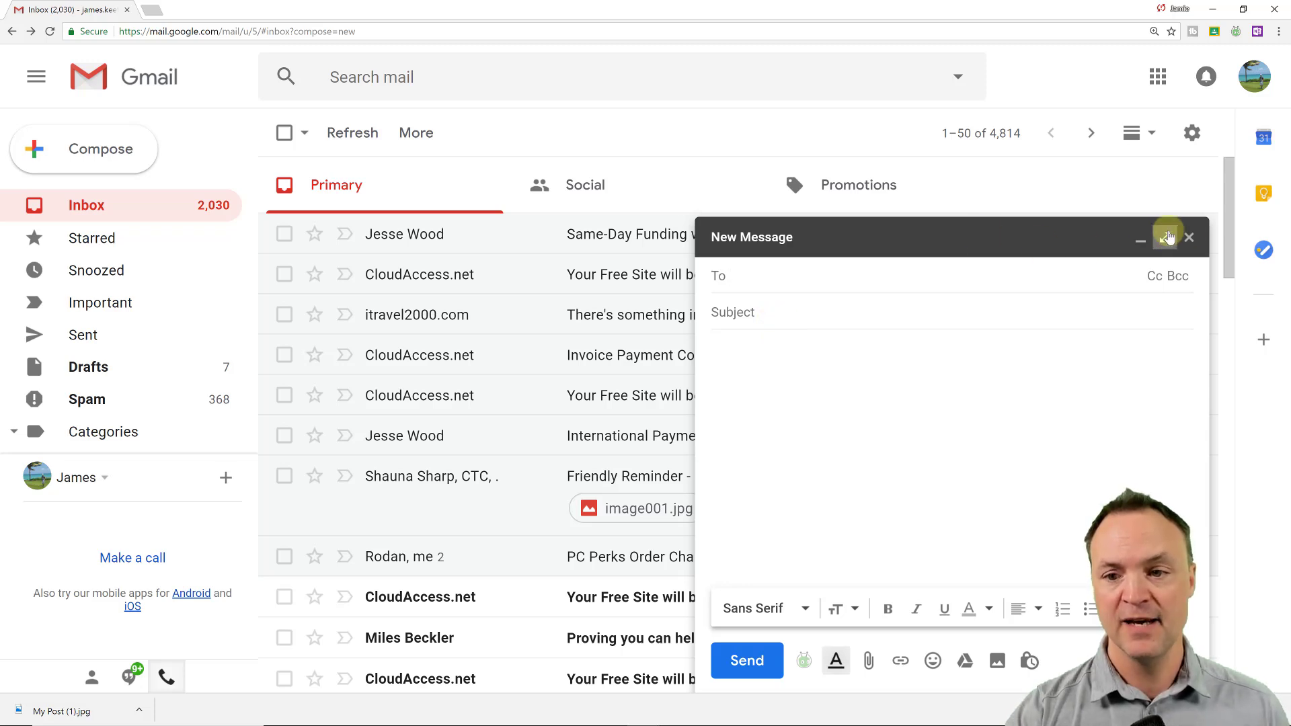
pyautogui.click(1189, 237)
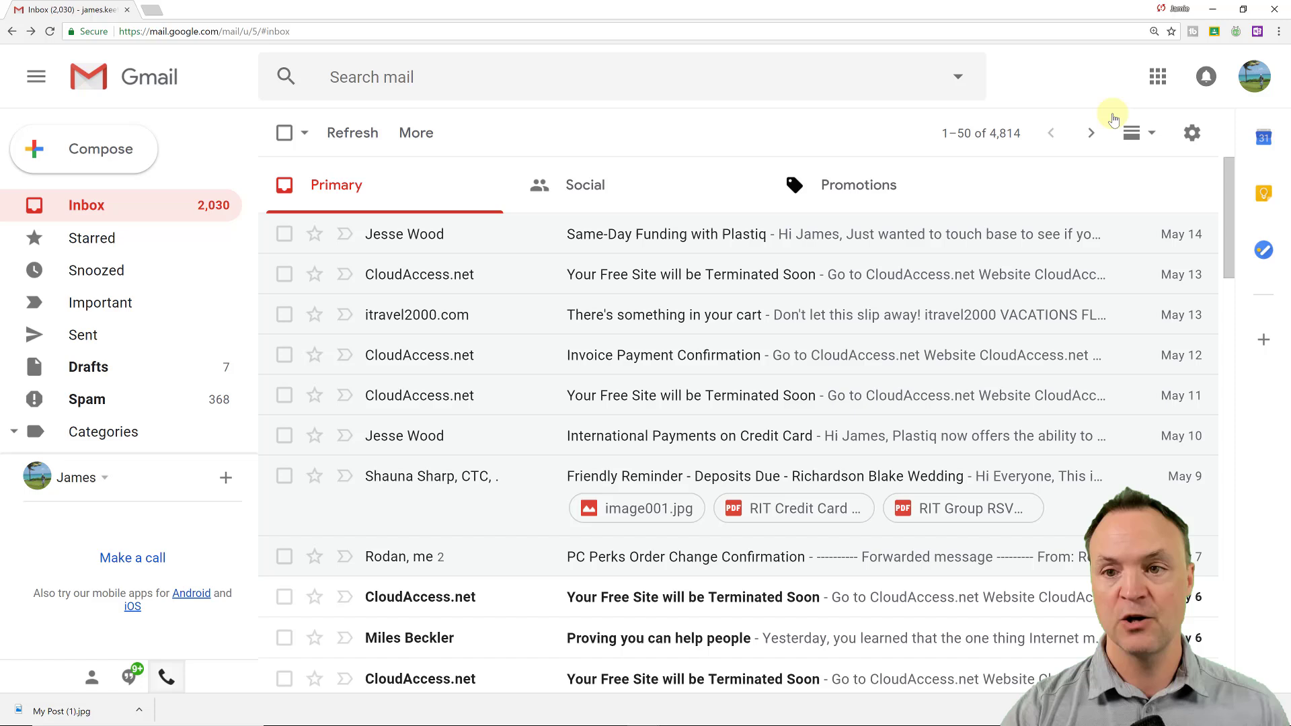
pyautogui.click(1158, 78)
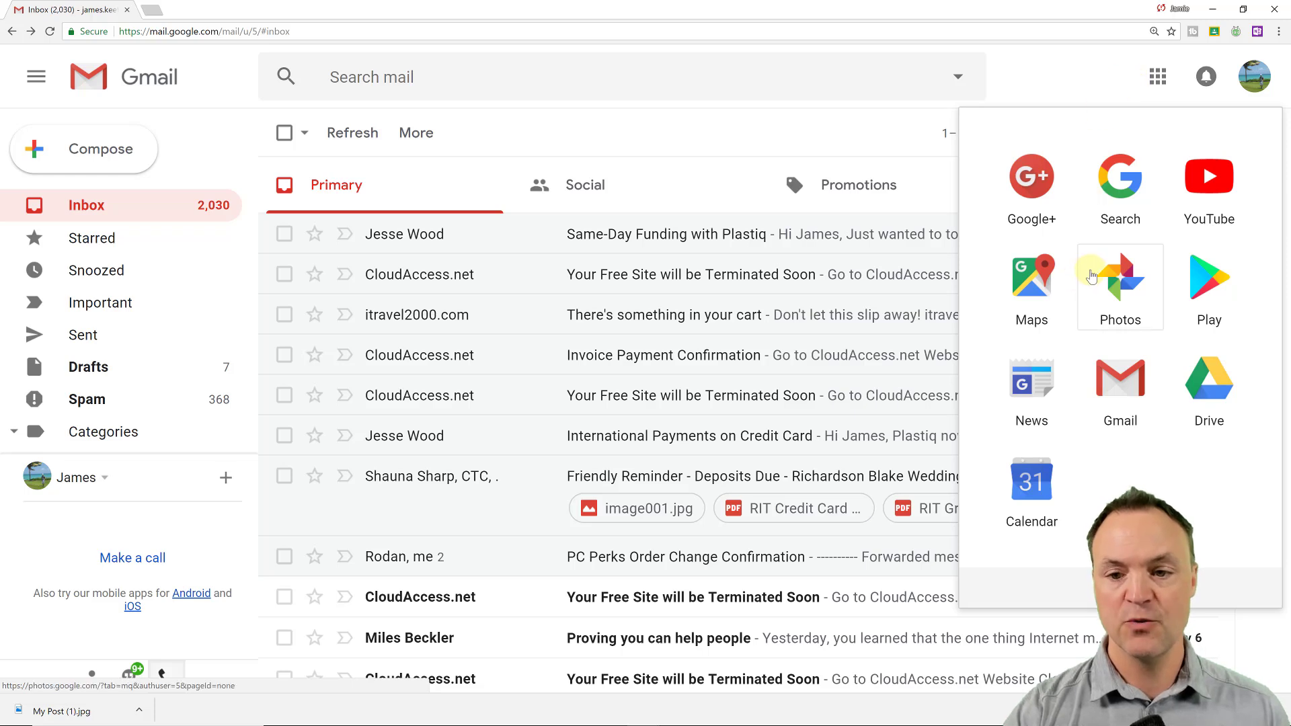
pyautogui.scroll(-5, 1089, 296)
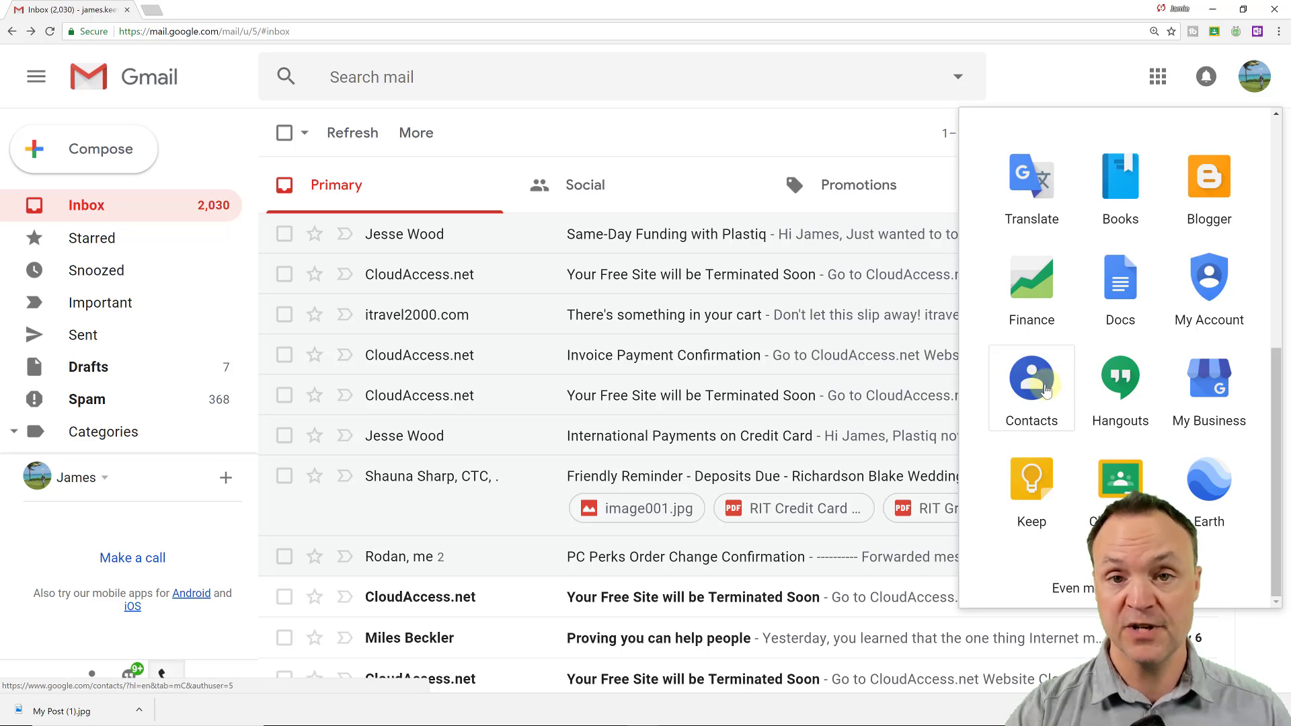
pyautogui.moveTo(1045, 390); pyautogui.dragTo(1139, 311)
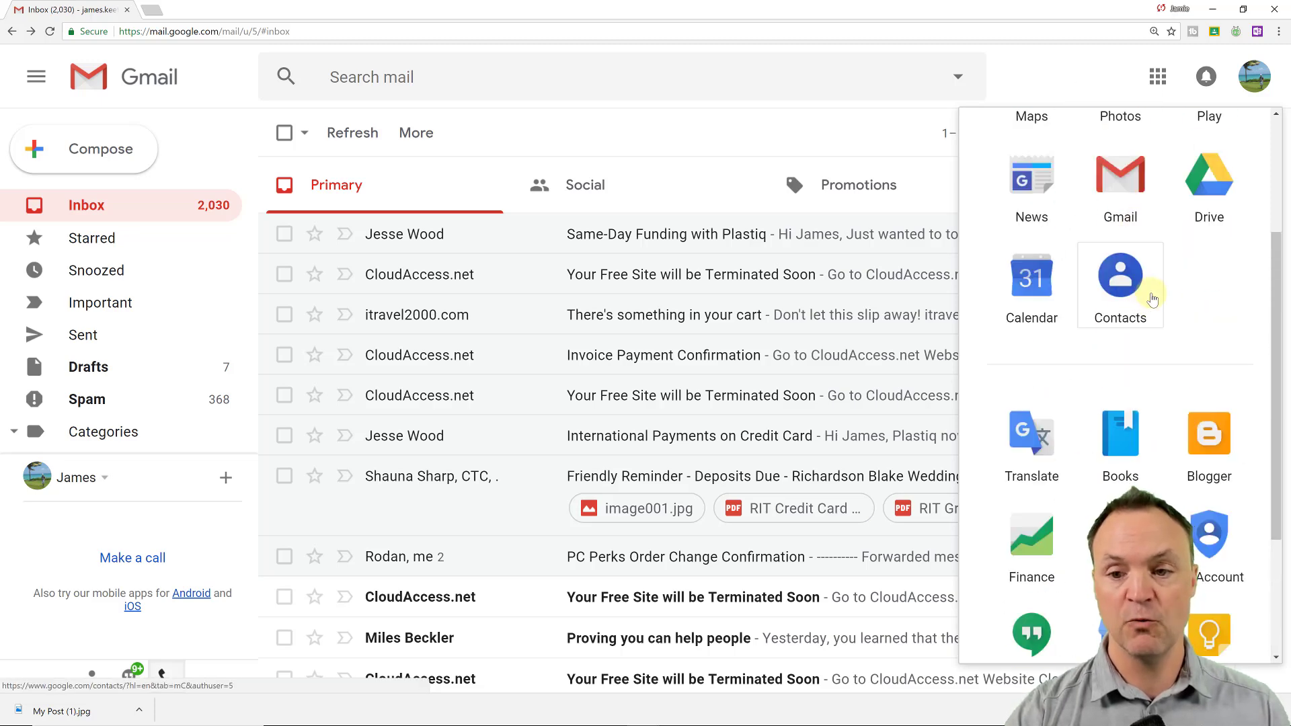
# Drop Contacts into the row beside Maps and open Google Contacts in a new tab
pyautogui.scroll(3, 1140, 433)
pyautogui.moveTo(1125, 464); pyautogui.dragTo(1116, 319)
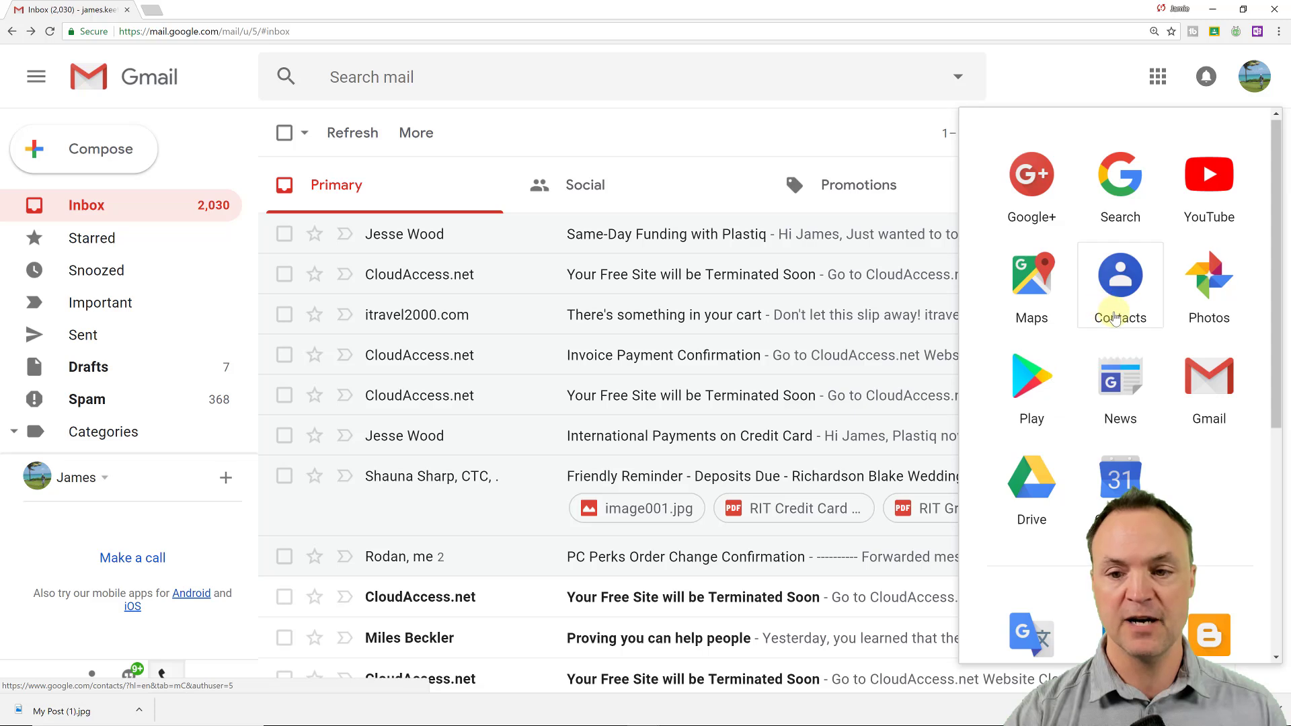
pyautogui.click(1131, 284)
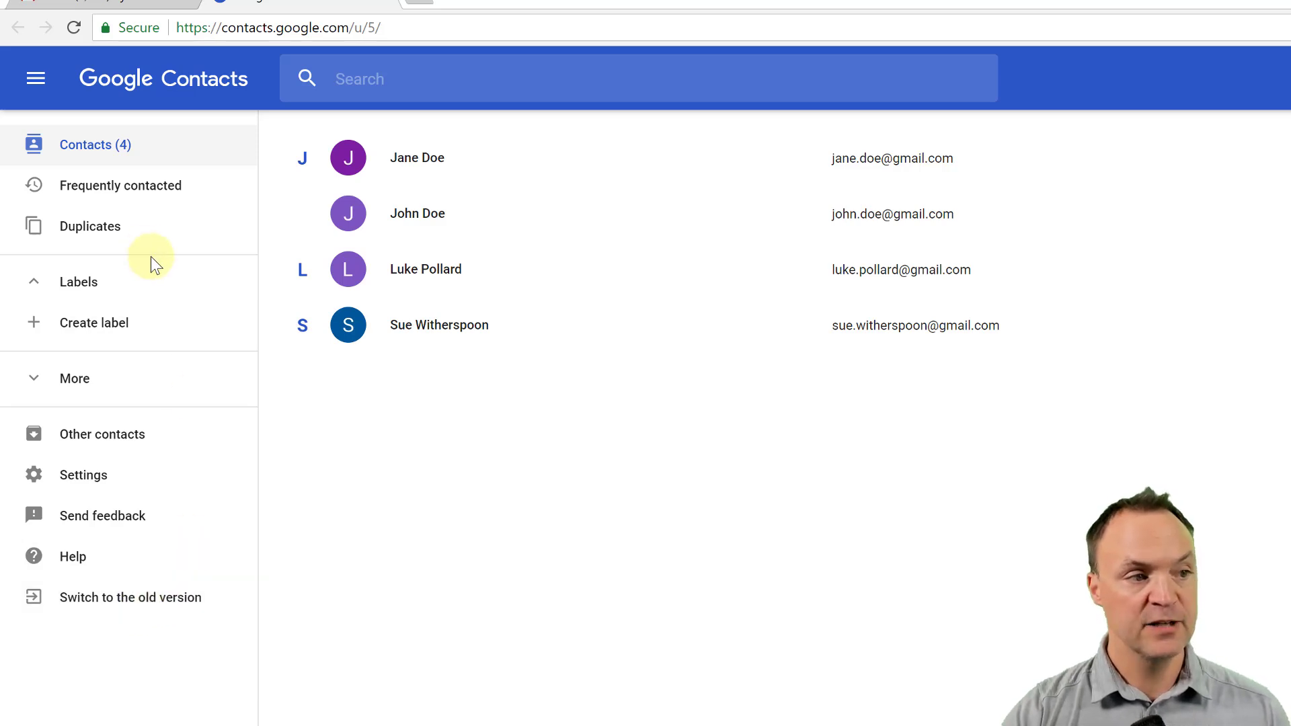
# Create the contact label 'Example Group' and open its still-empty contact list
pyautogui.click(112, 324)
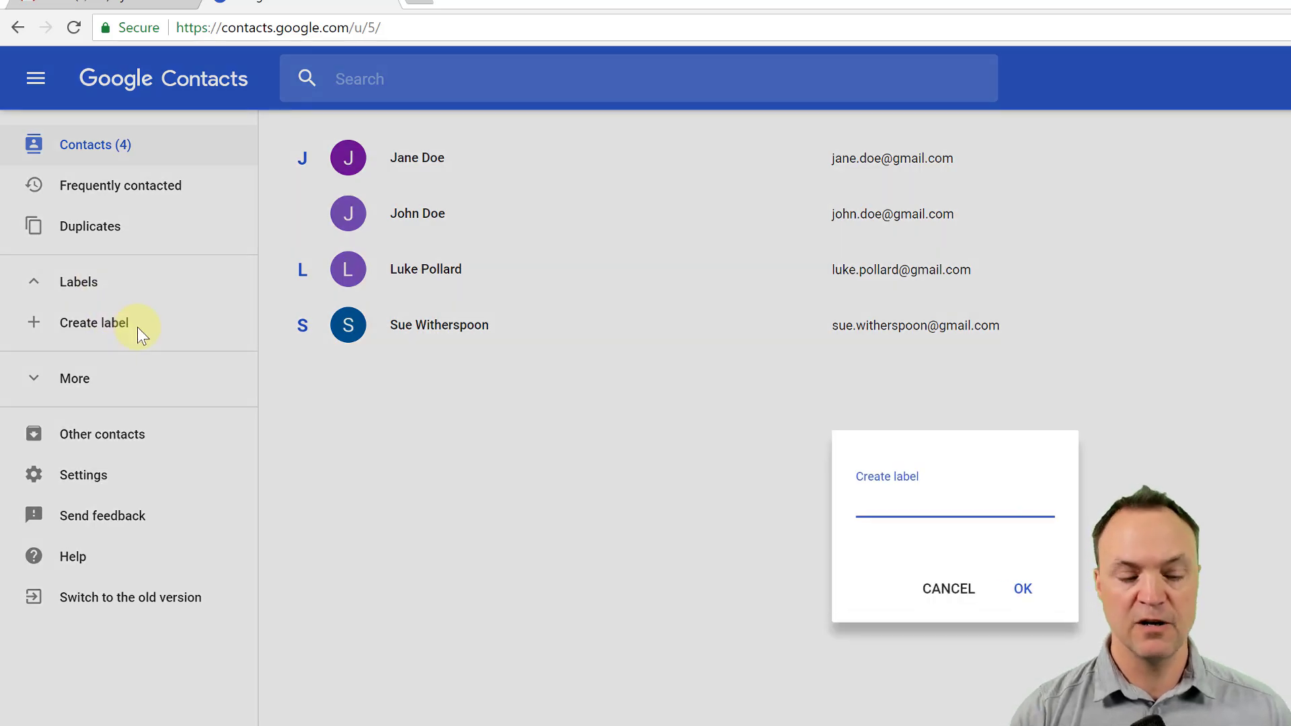
pyautogui.write('Exam')
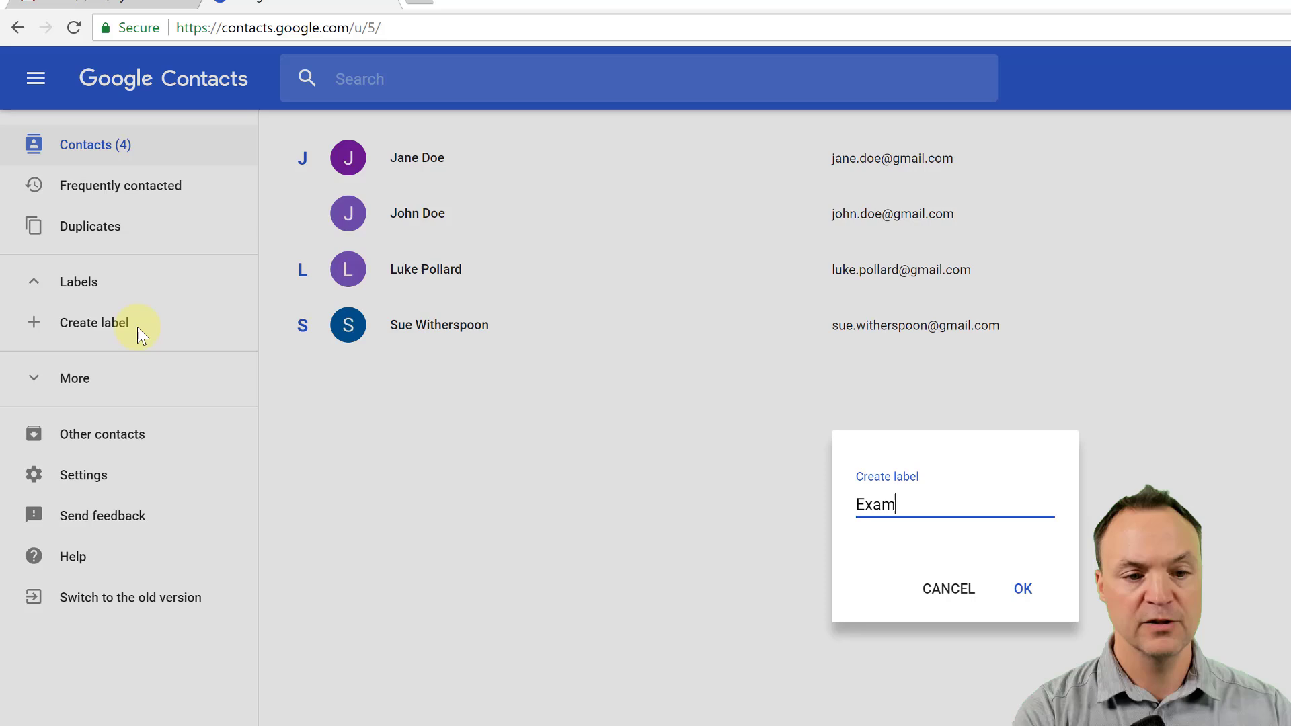
pyautogui.write('ple Group')
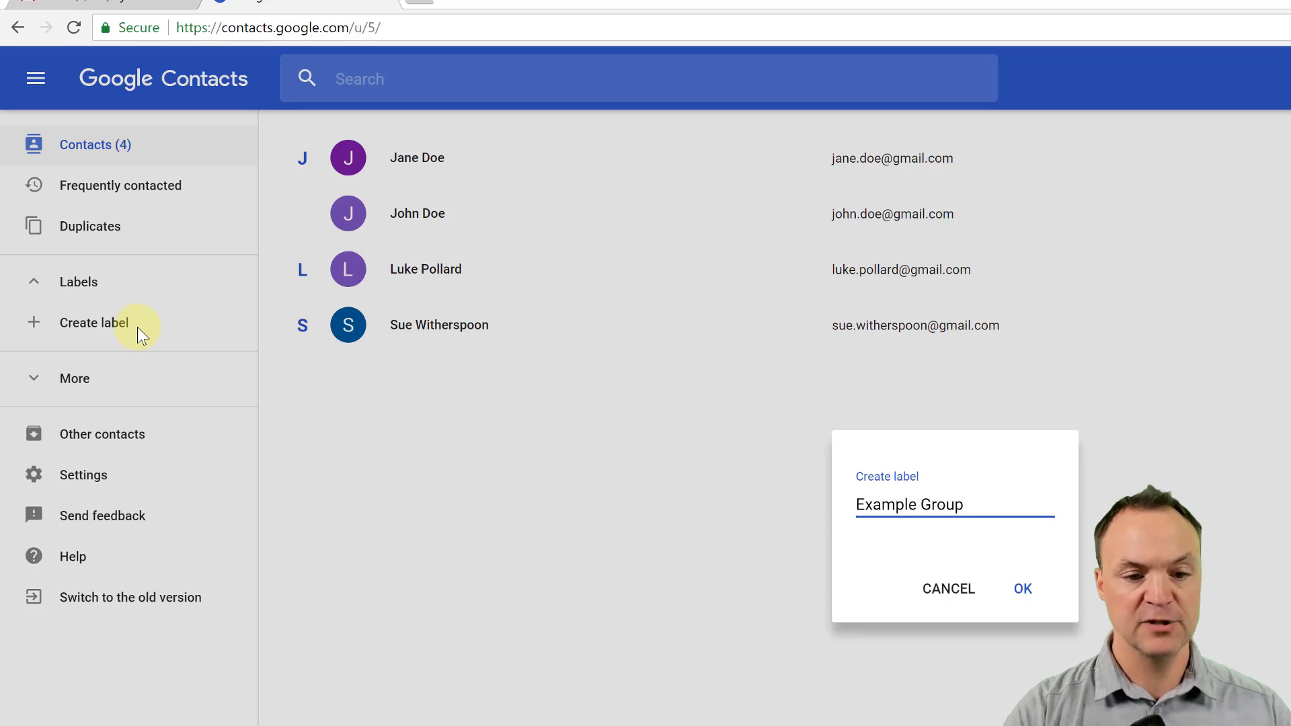
pyautogui.click(1026, 594)
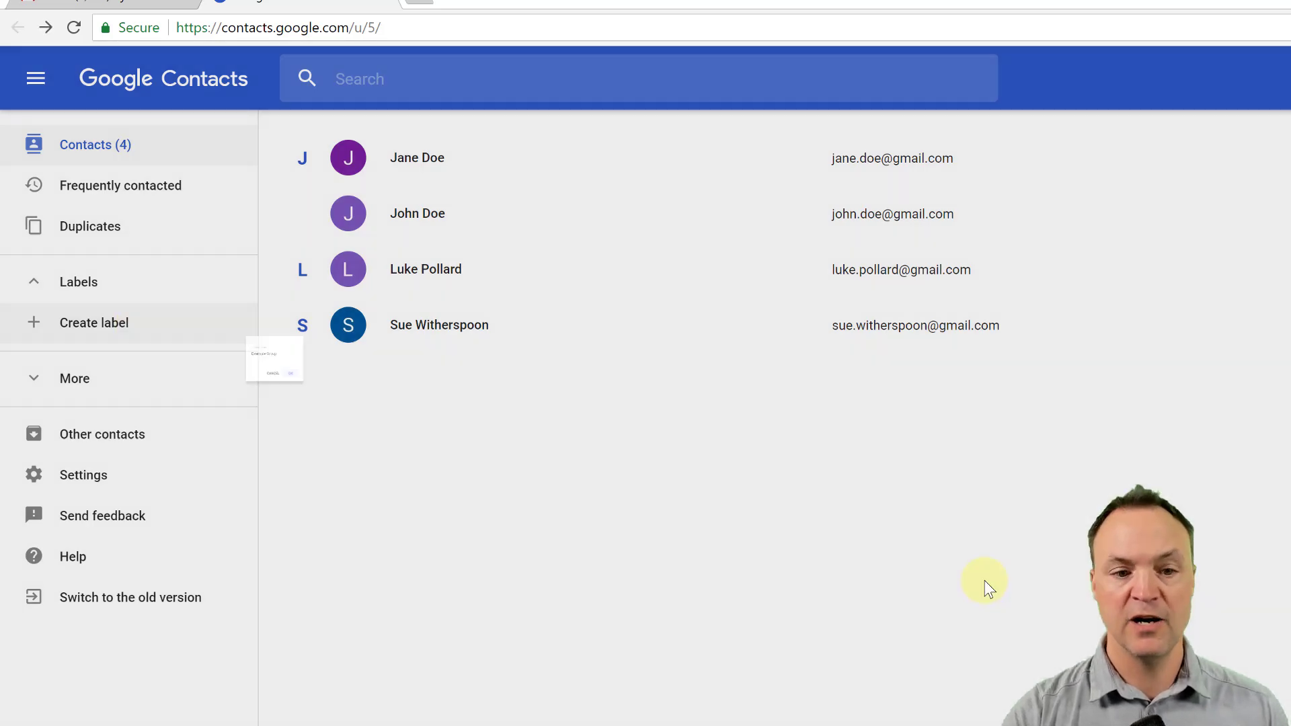
pyautogui.moveTo(145, 332)
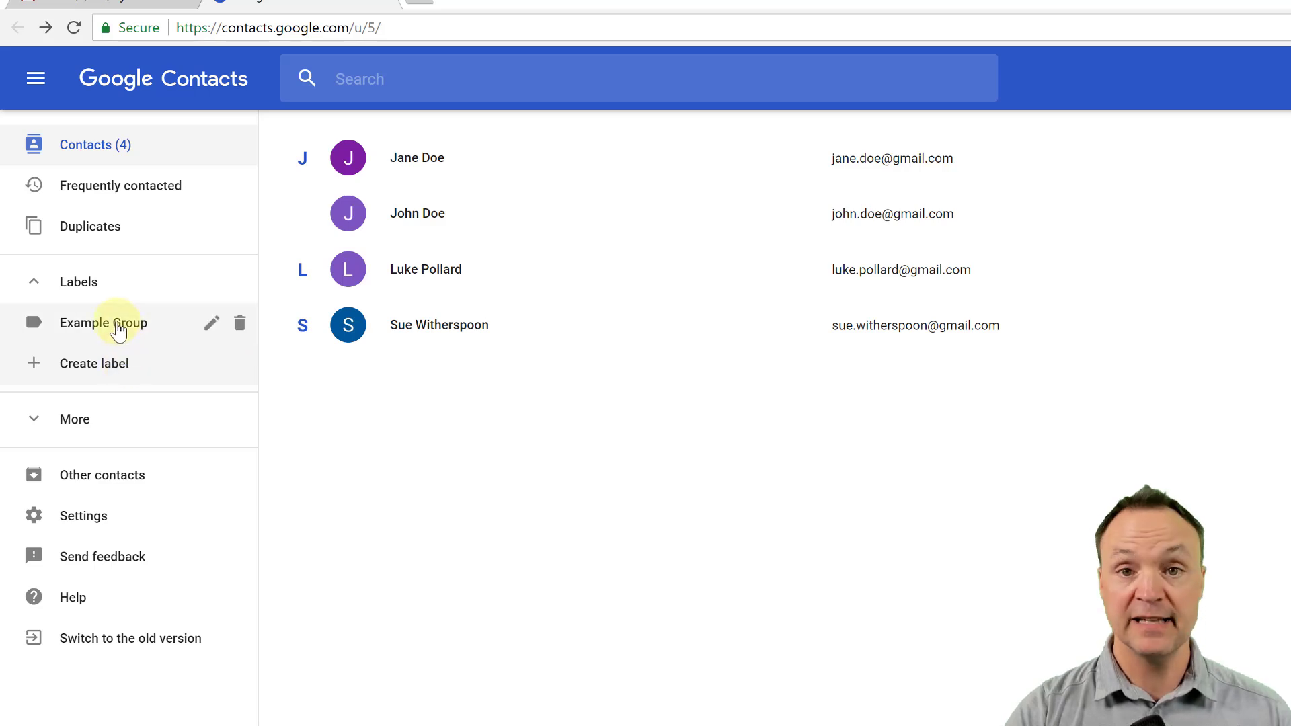
pyautogui.click(119, 329)
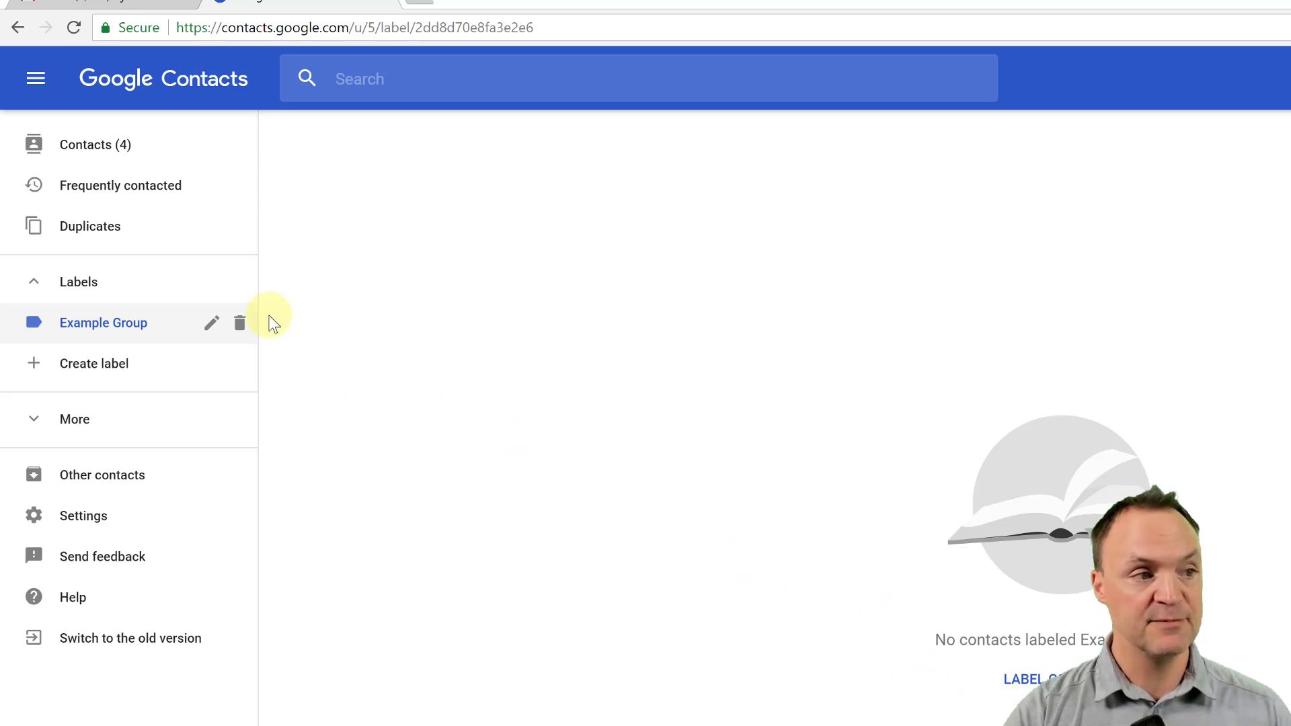
# Tag the first contact in the full list with Example Group and view that label's page
pyautogui.click(100, 143)
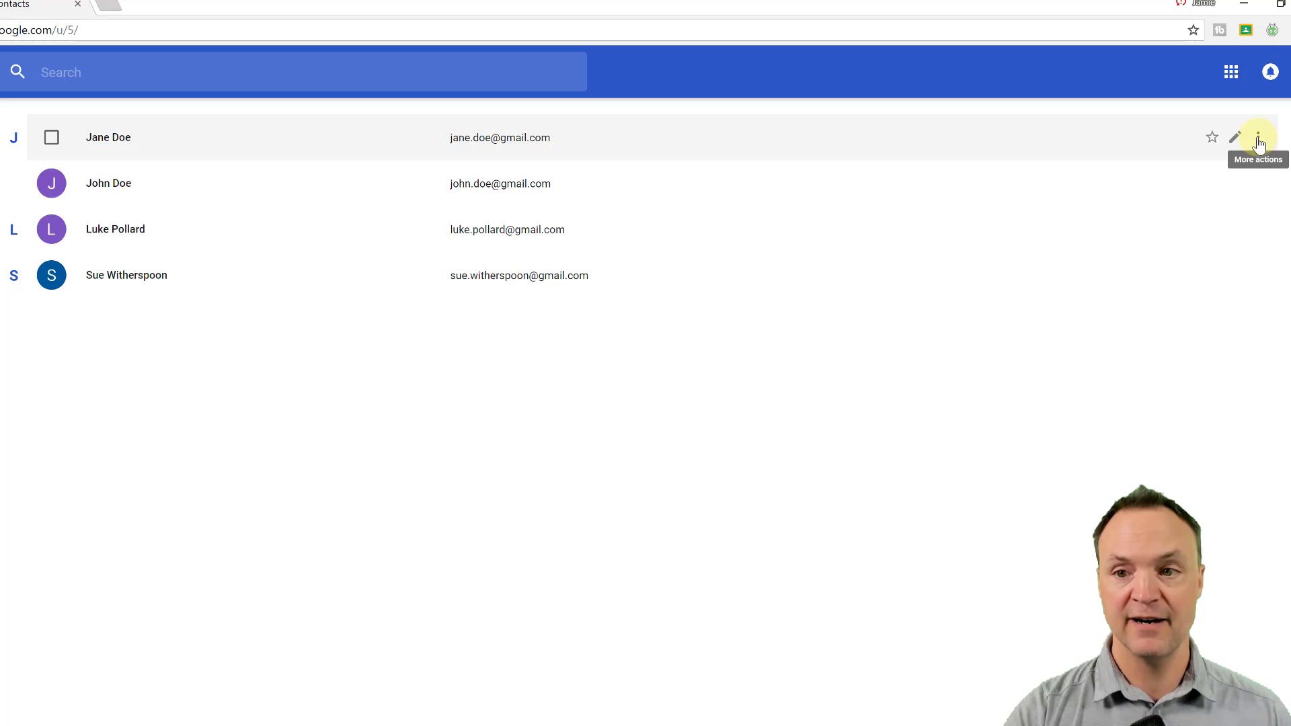
pyautogui.click(1258, 140)
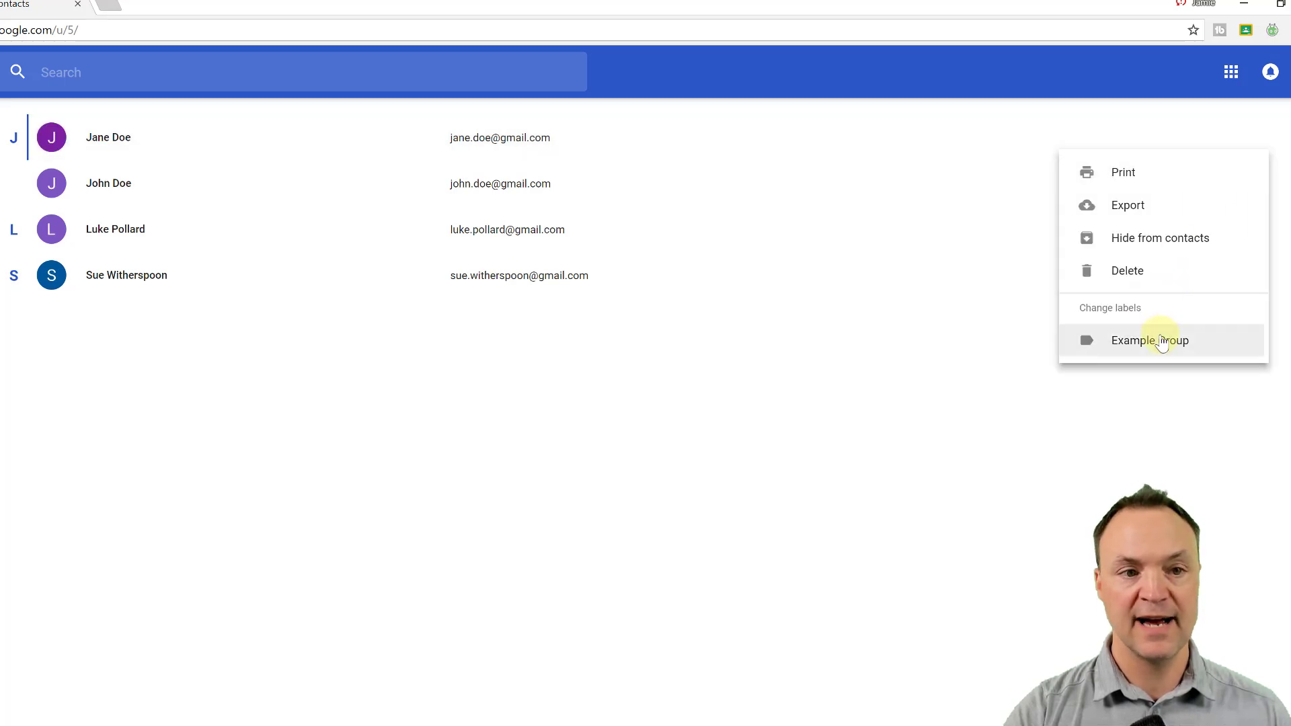
pyautogui.click(1162, 343)
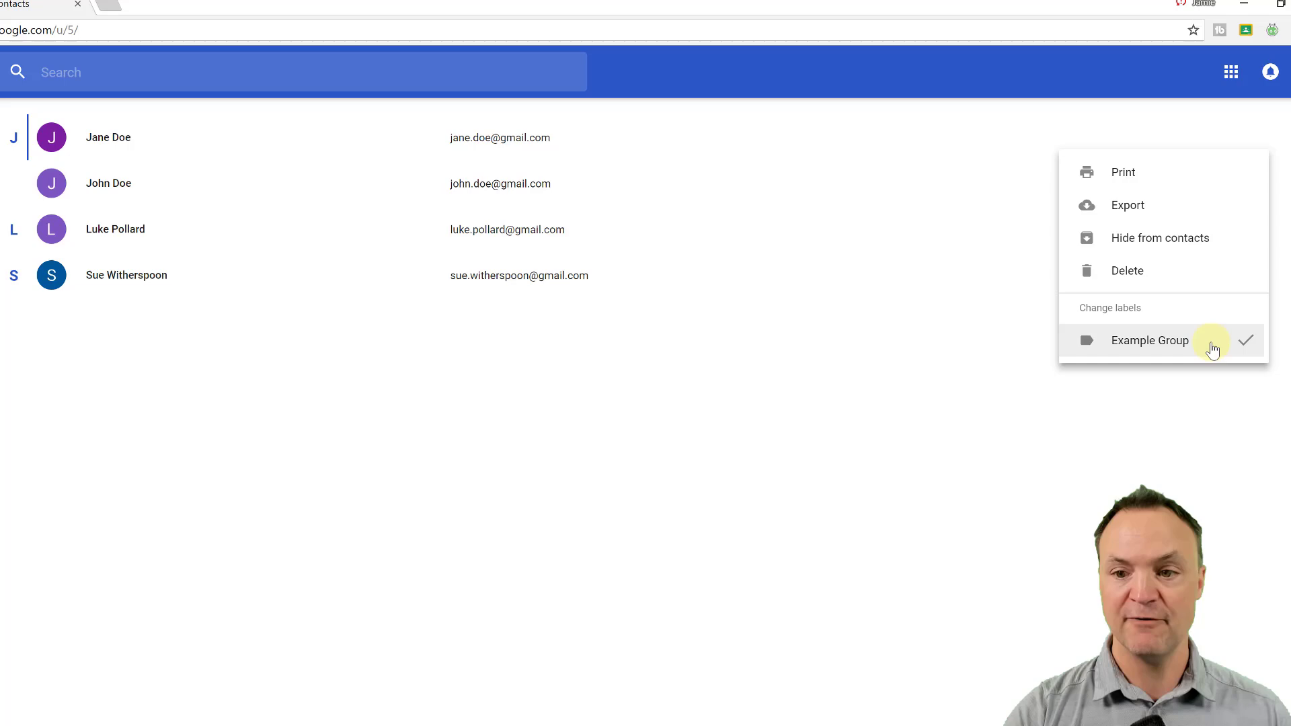
pyautogui.click(1137, 407)
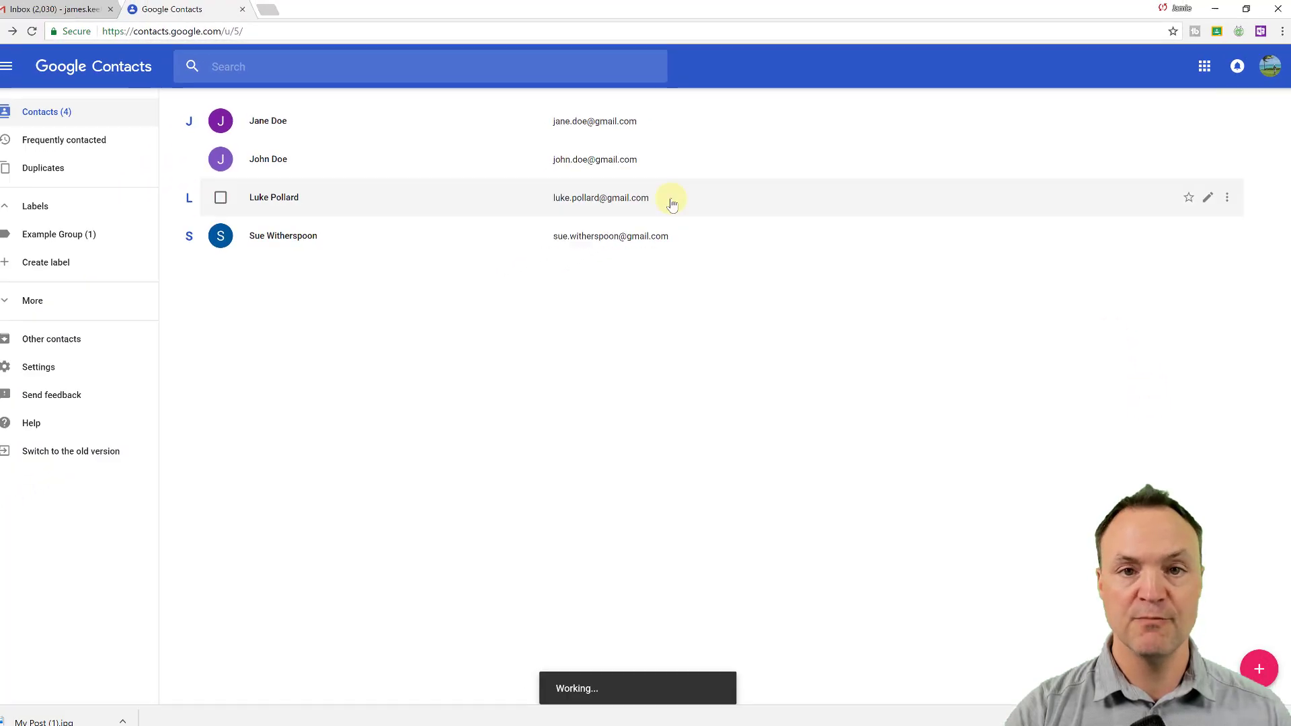
pyautogui.click(92, 231)
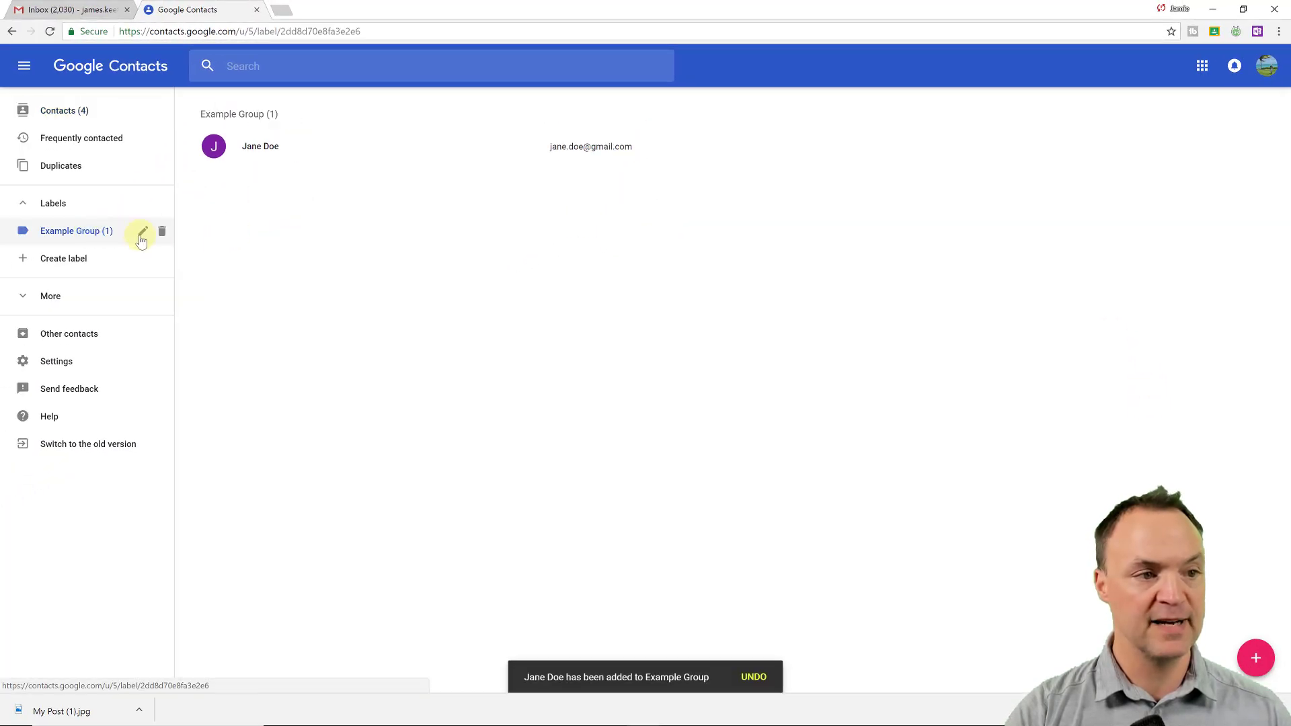
# Tag the third and fourth contacts with Example Group, then show the label's three members
pyautogui.click(75, 110)
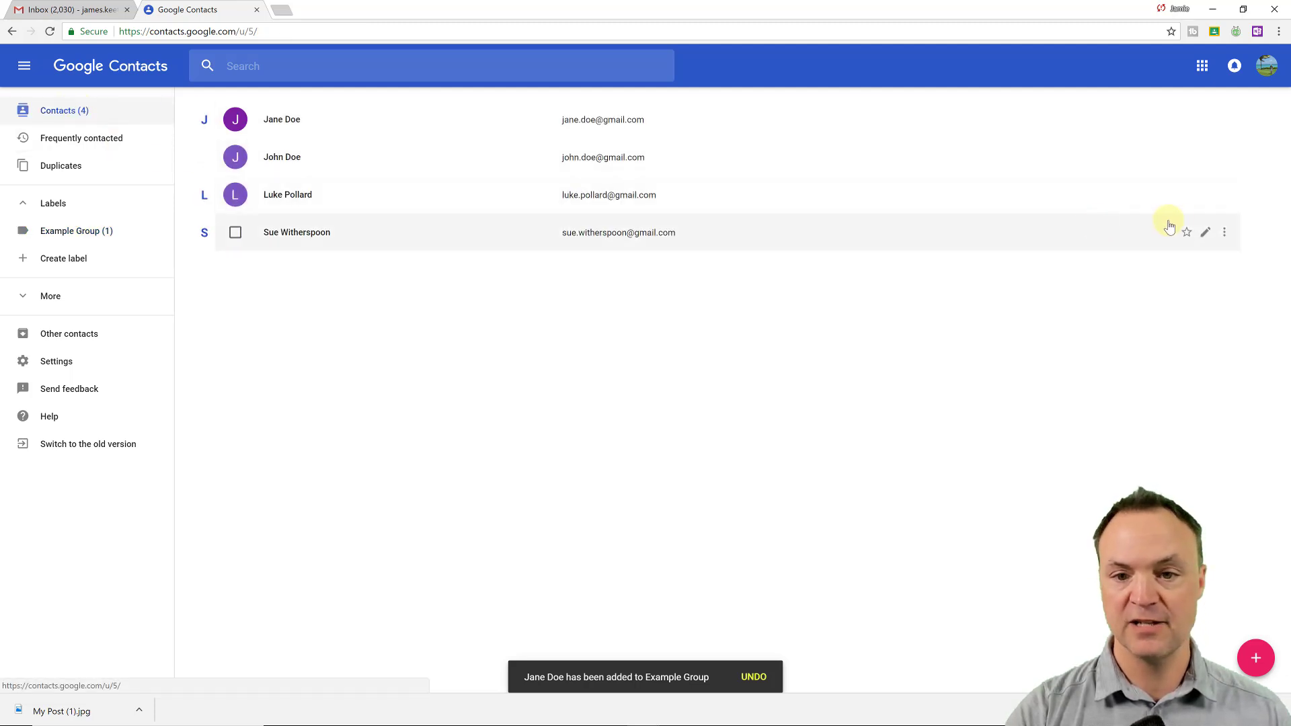
pyautogui.click(1225, 196)
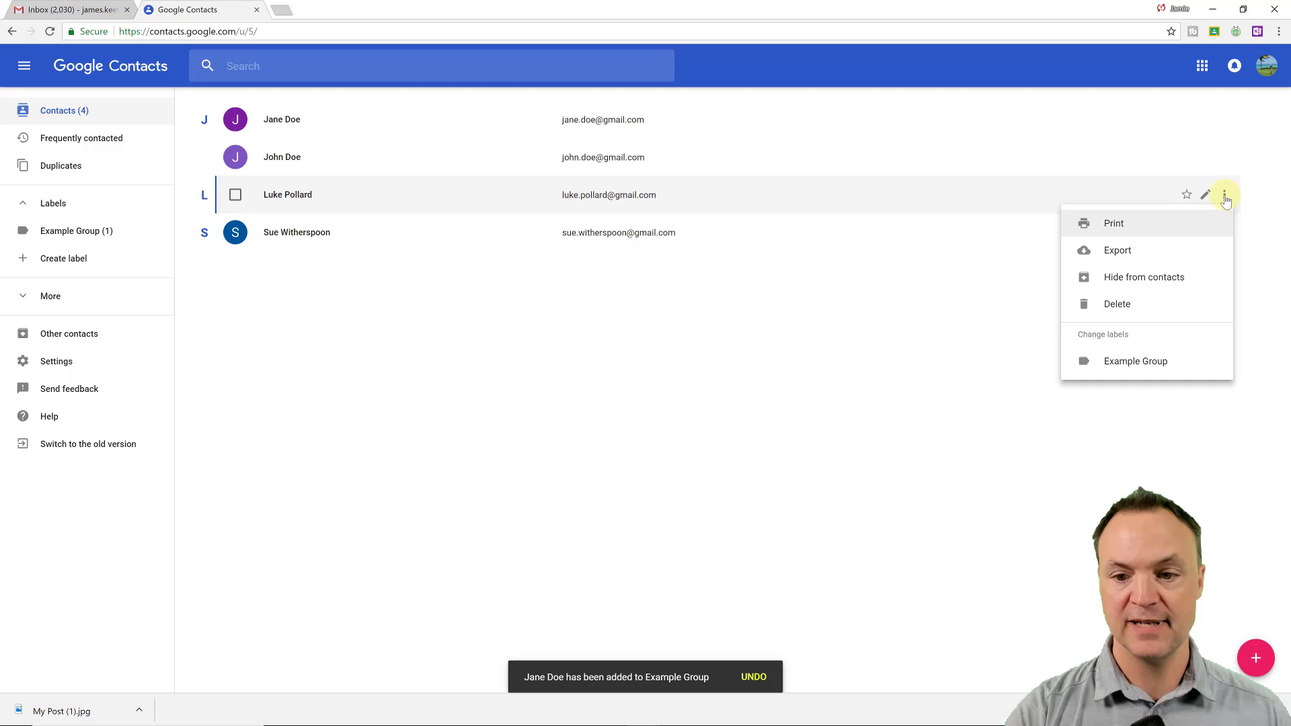
pyautogui.click(1159, 365)
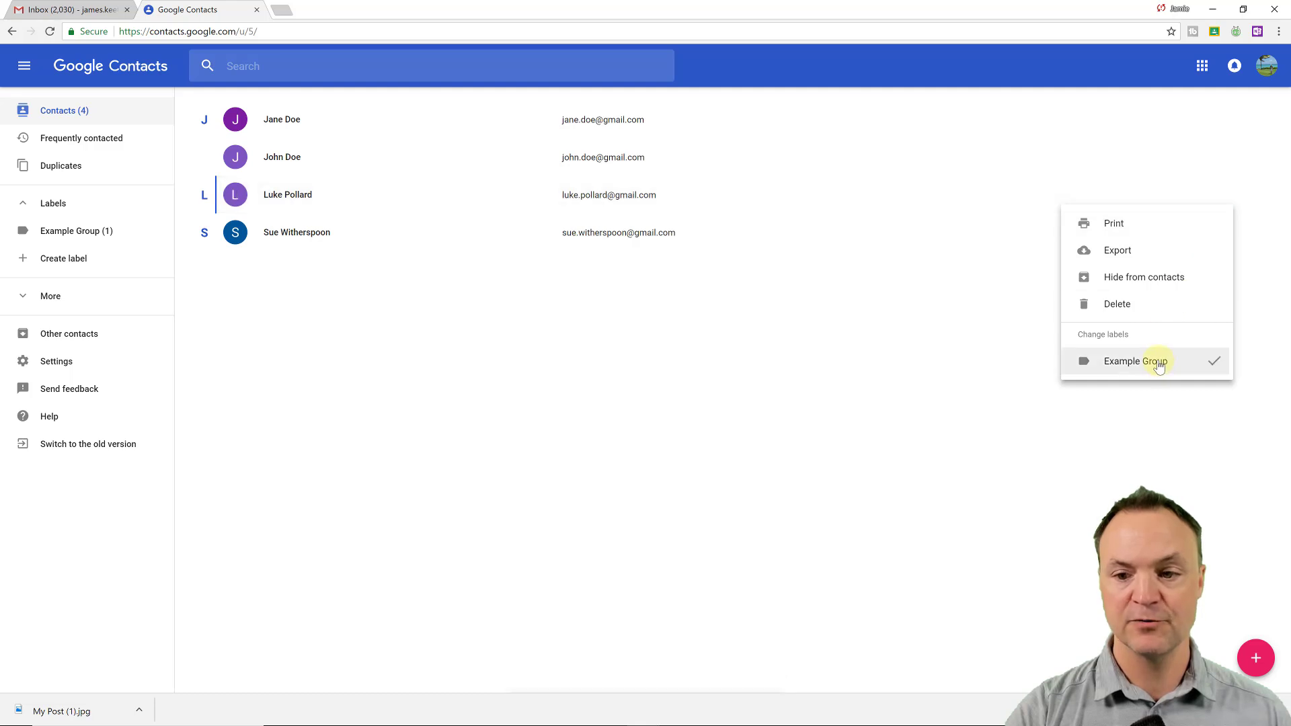
pyautogui.click(931, 356)
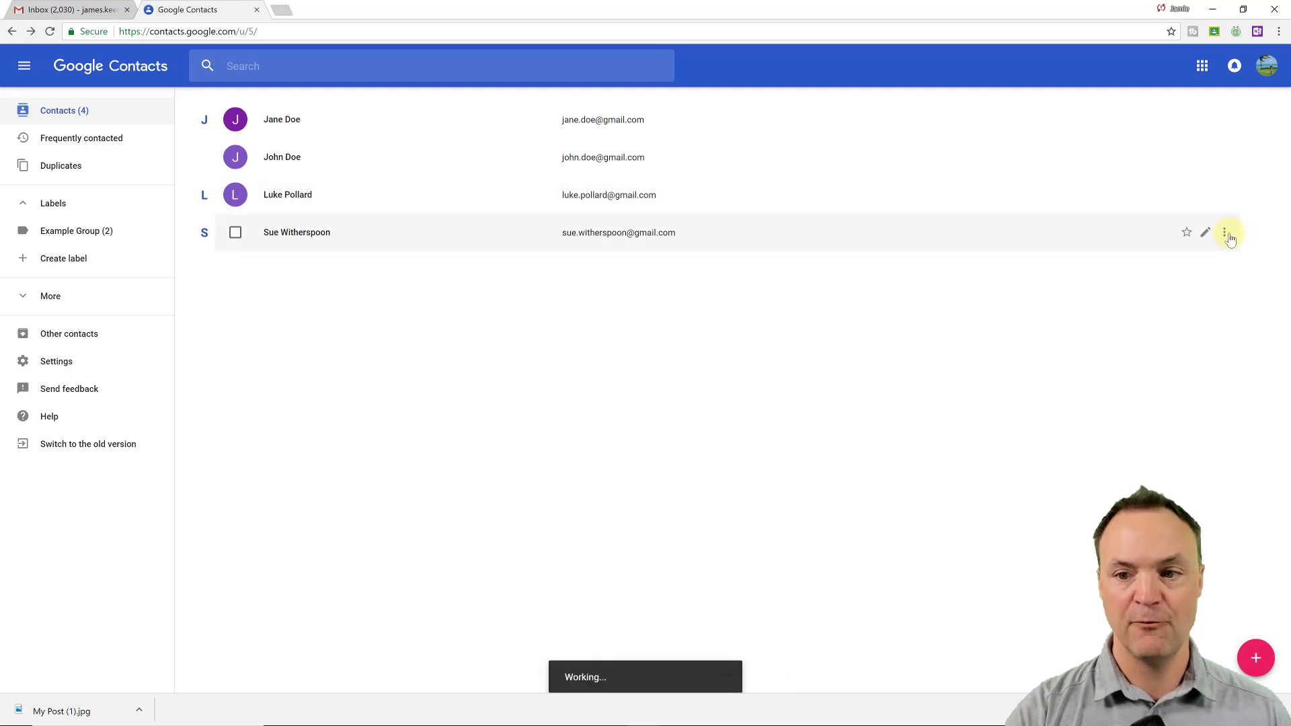
pyautogui.click(1225, 236)
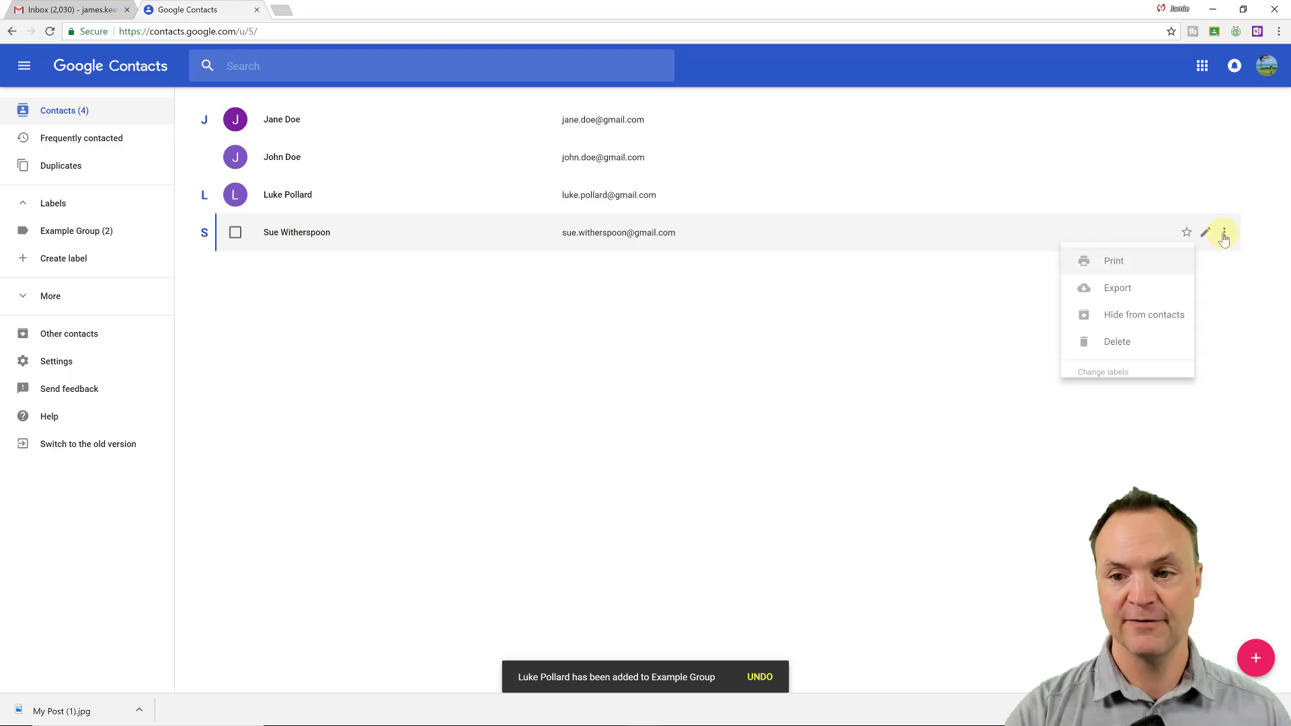
pyautogui.click(894, 369)
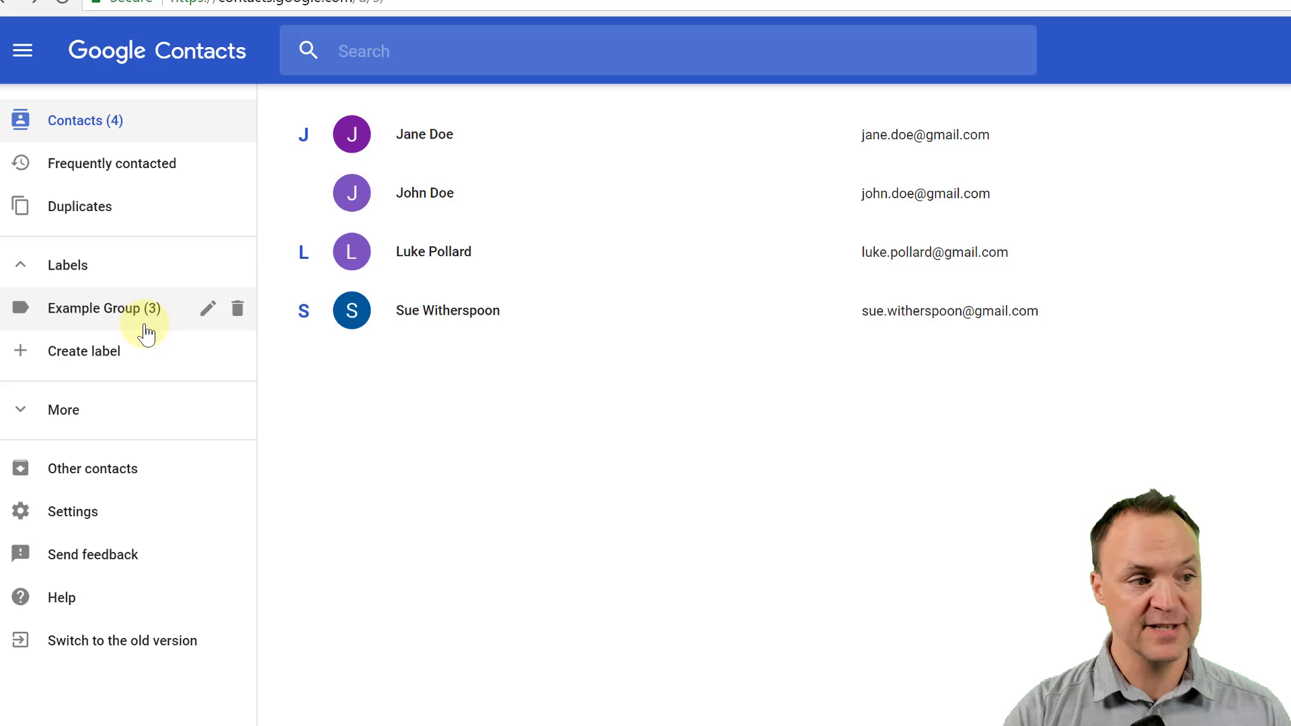
pyautogui.click(126, 322)
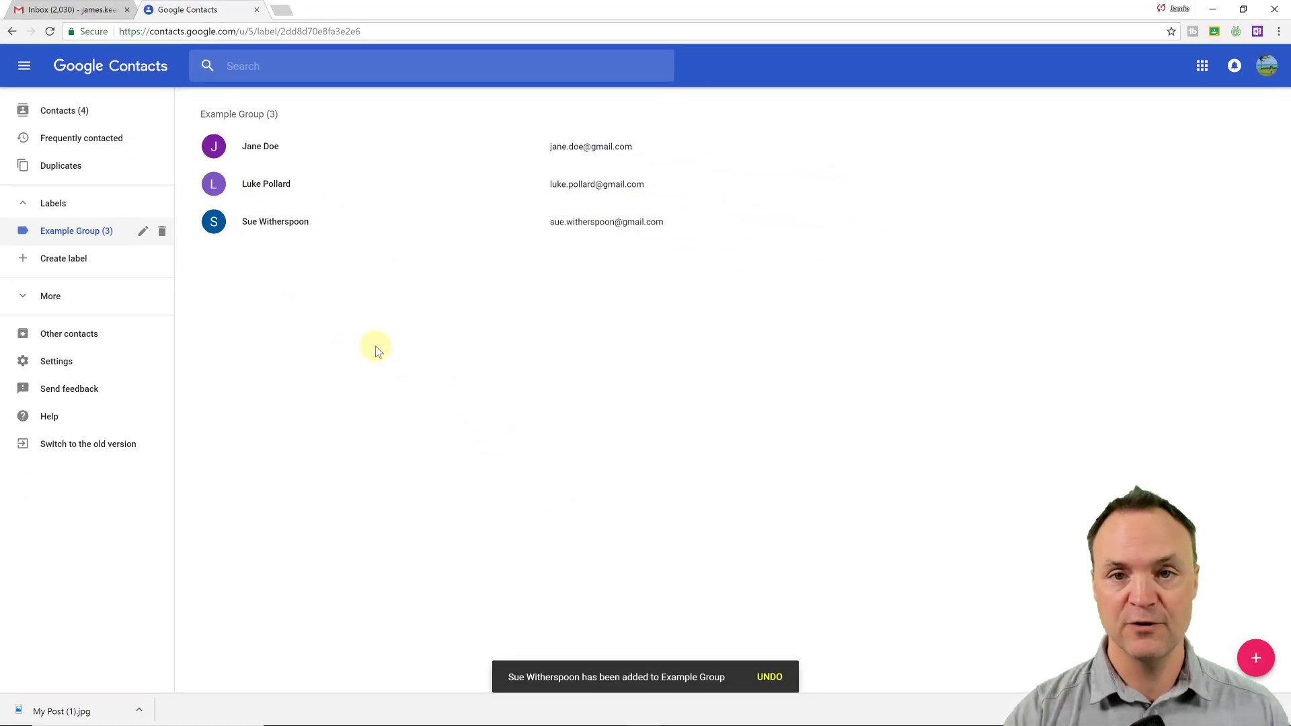
# Back in Gmail, compose a message to the Example Group label with the subject 'Test'
pyautogui.click(96, 10)
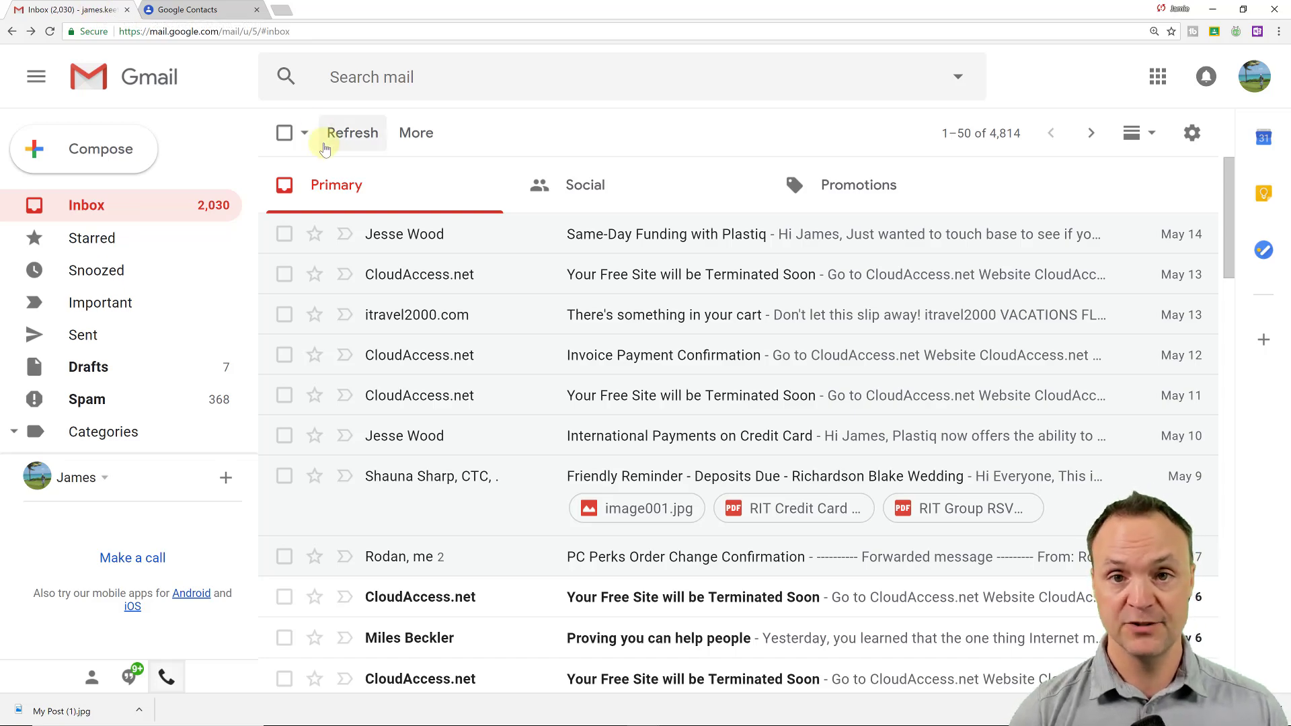
pyautogui.click(81, 149)
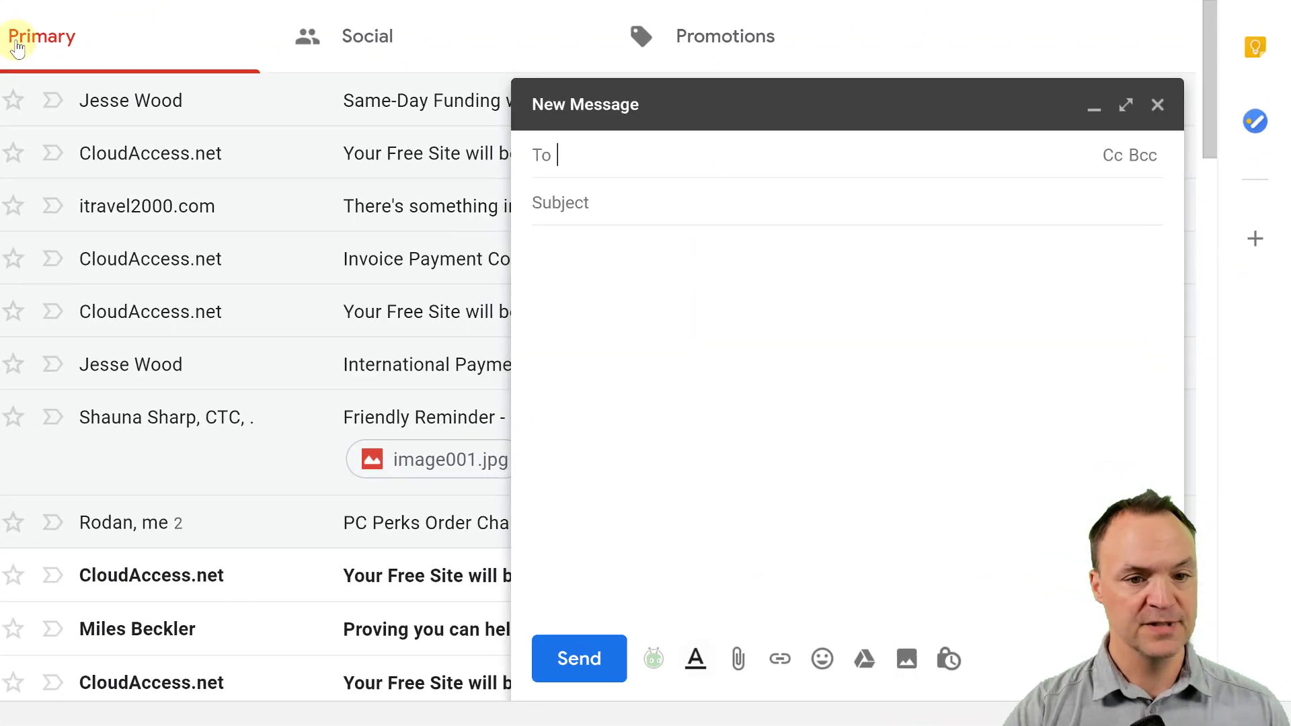
pyautogui.write('Examp')
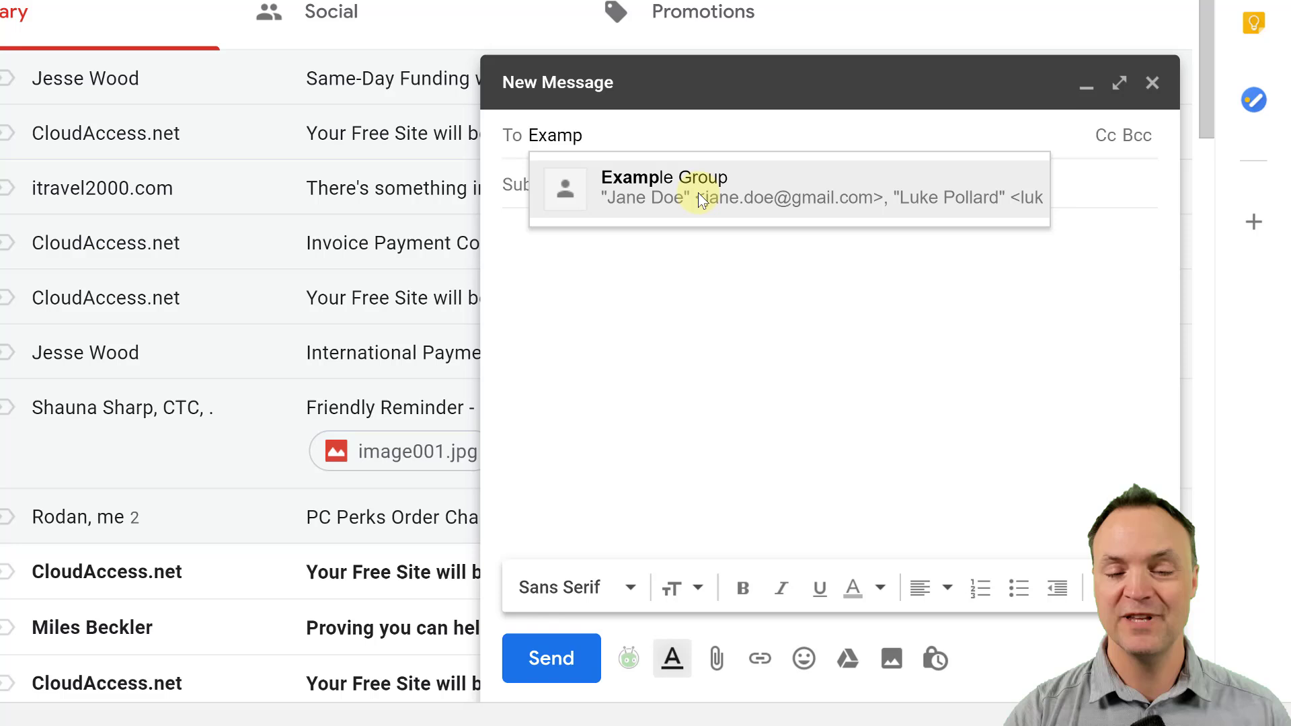
pyautogui.click(707, 200)
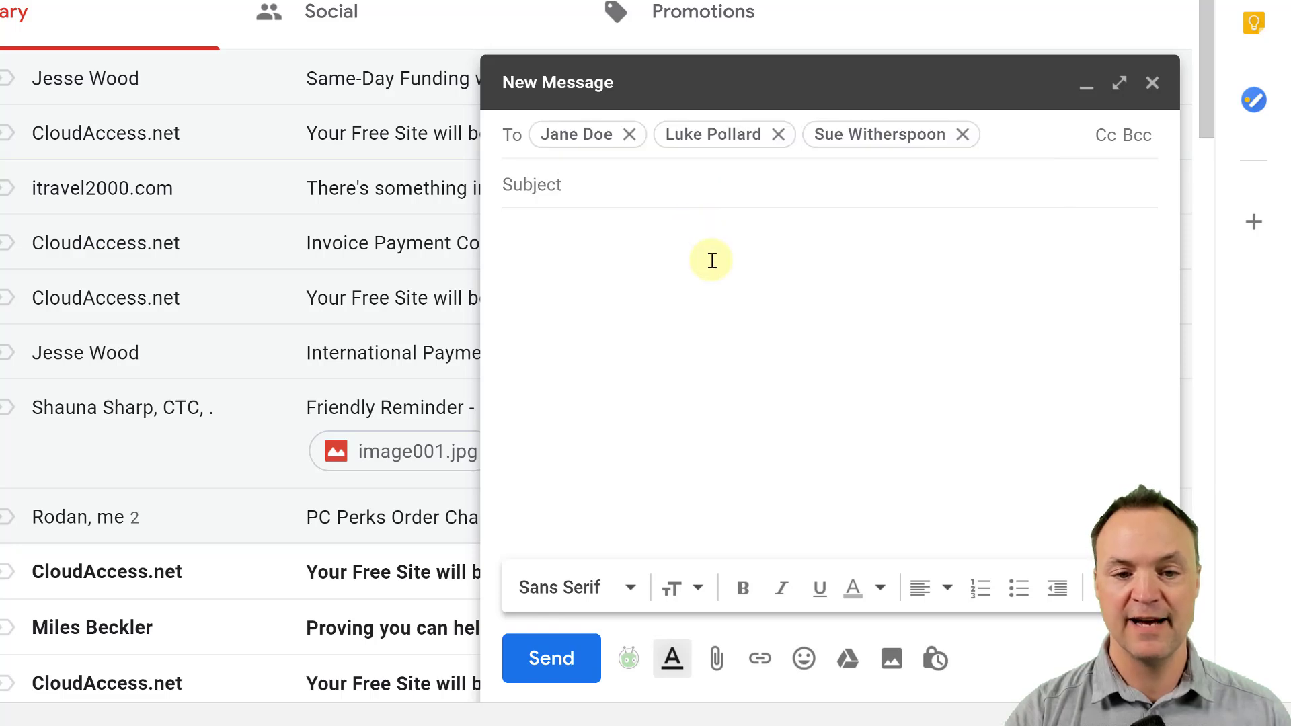
pyautogui.click(648, 203)
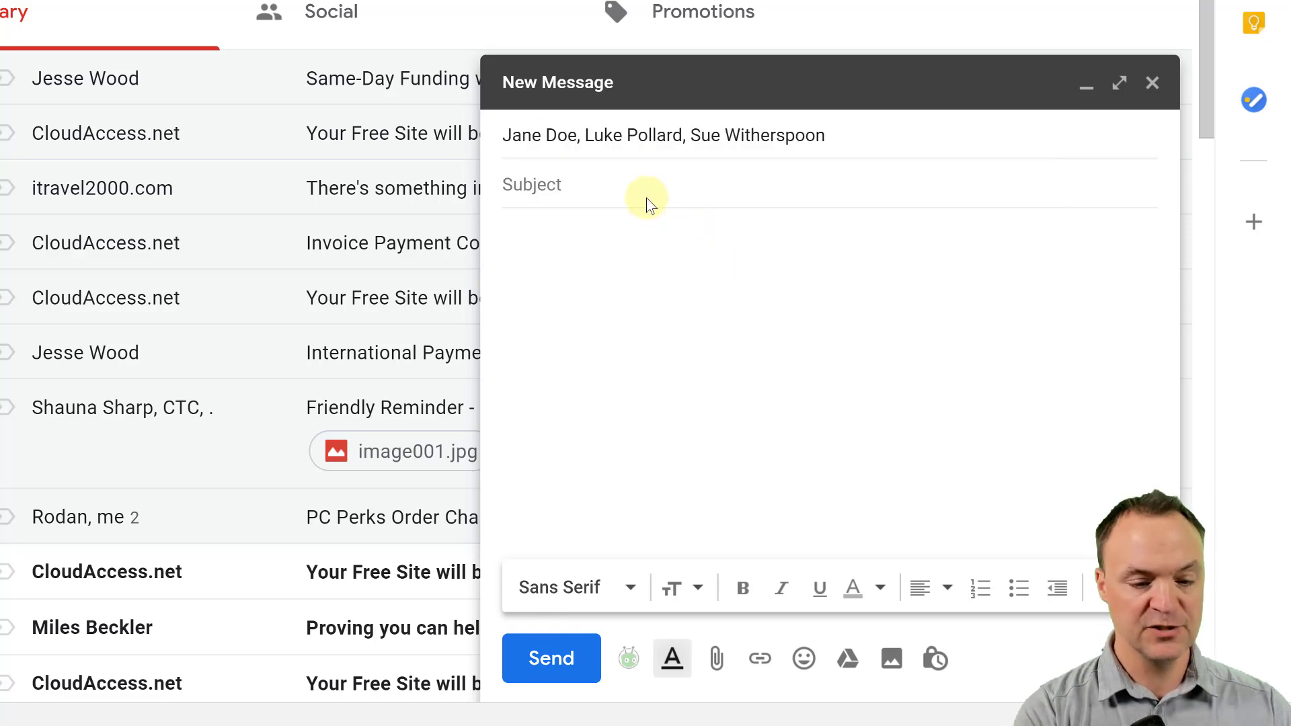
pyautogui.write('Test')
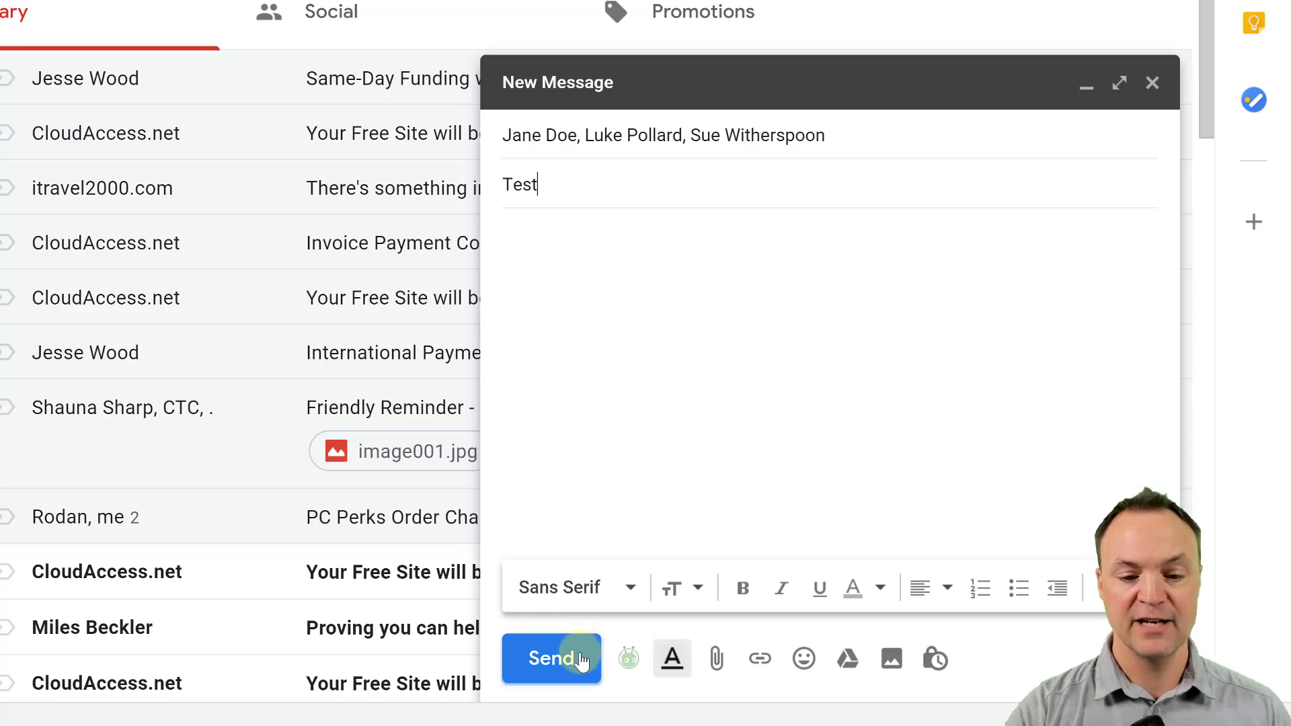